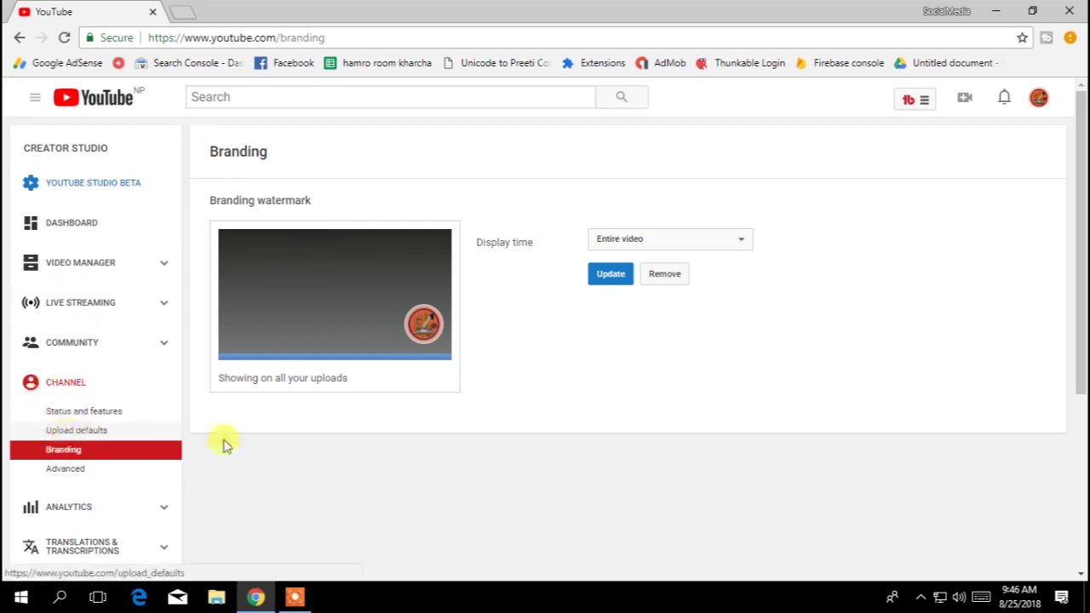
- Open the channel's Upload defaults settings and set the default privacy to Unlisted
left_click(79, 433)
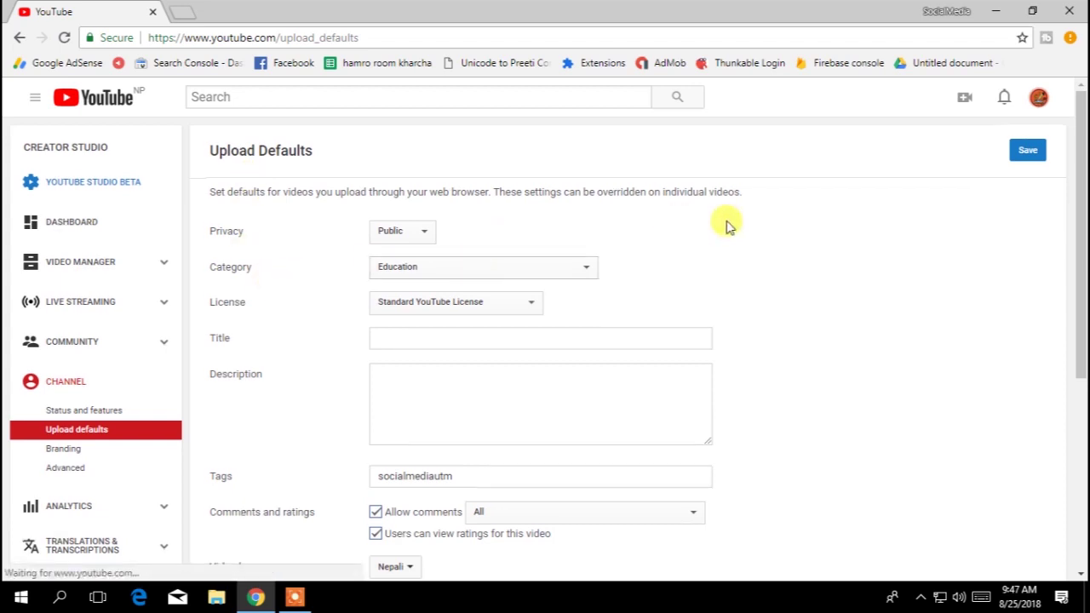
scroll(725, 223, "down", 4)
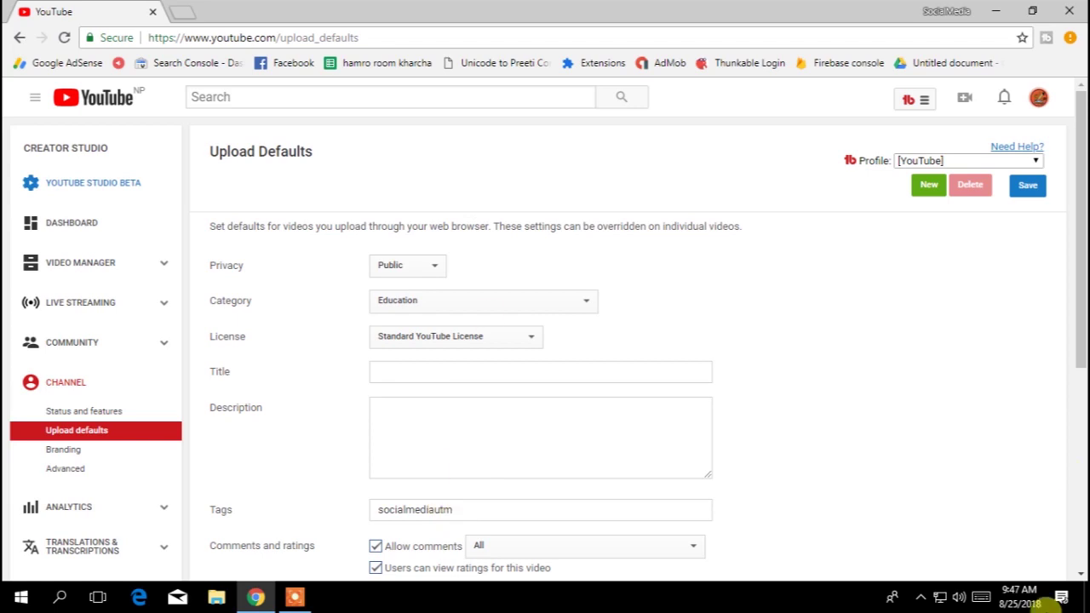
left_click(428, 269)
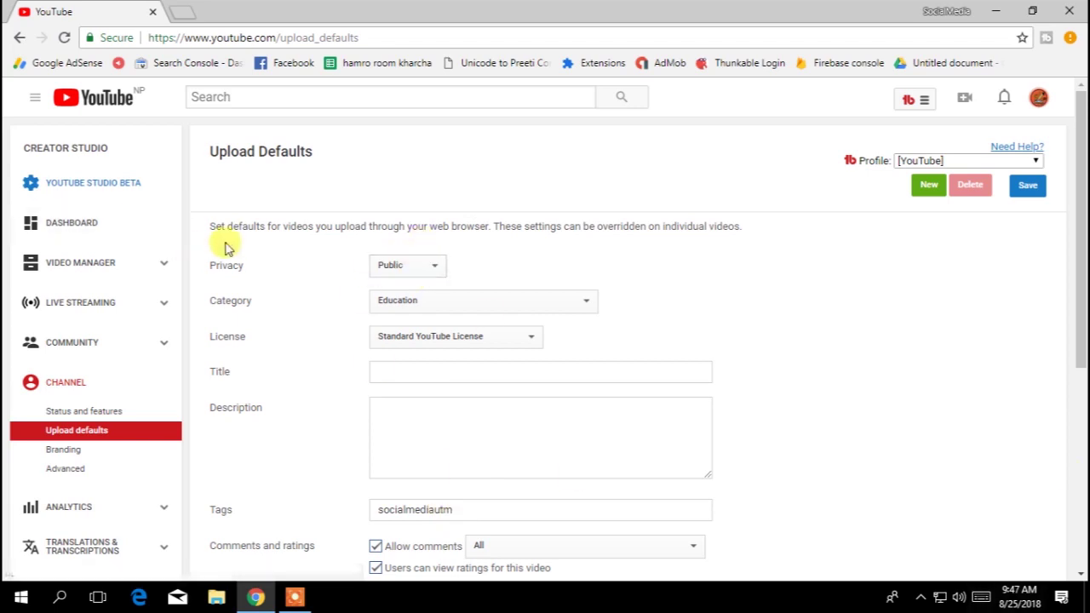
key("Down")
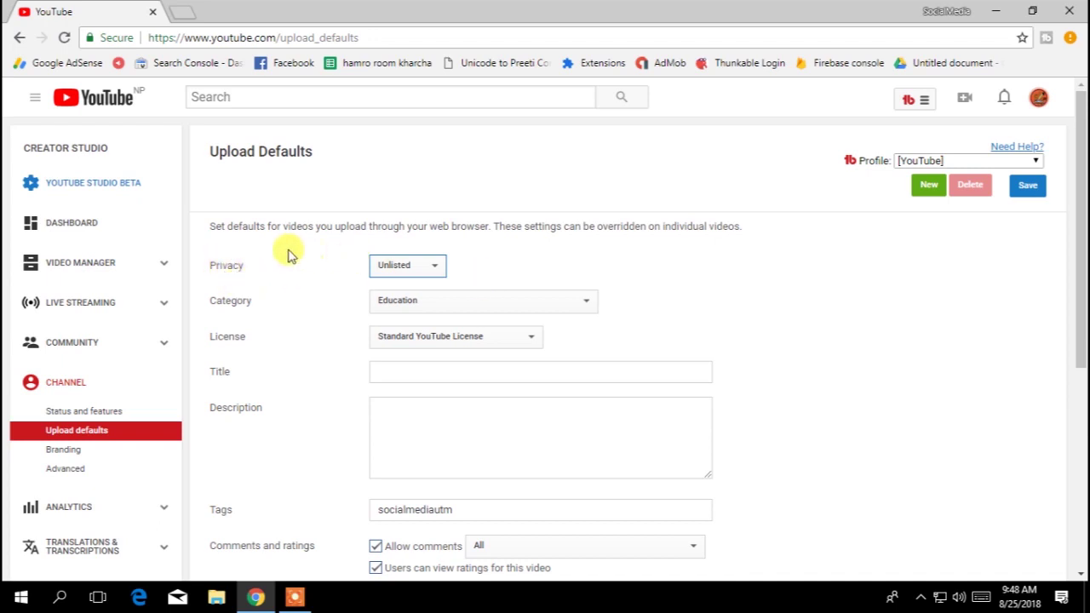
left_click(395, 270)
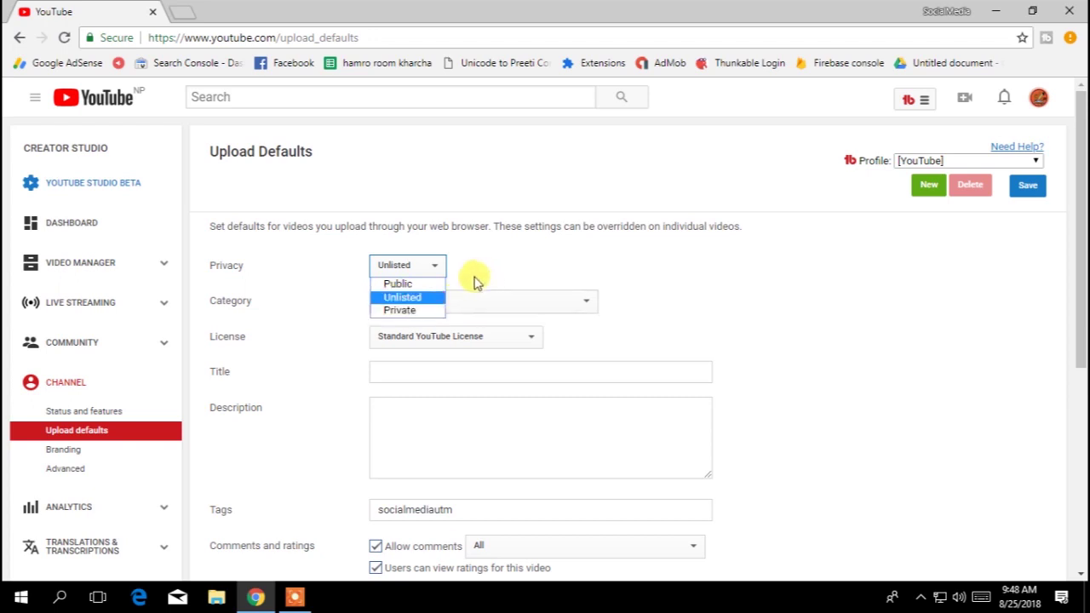
left_click(441, 302)
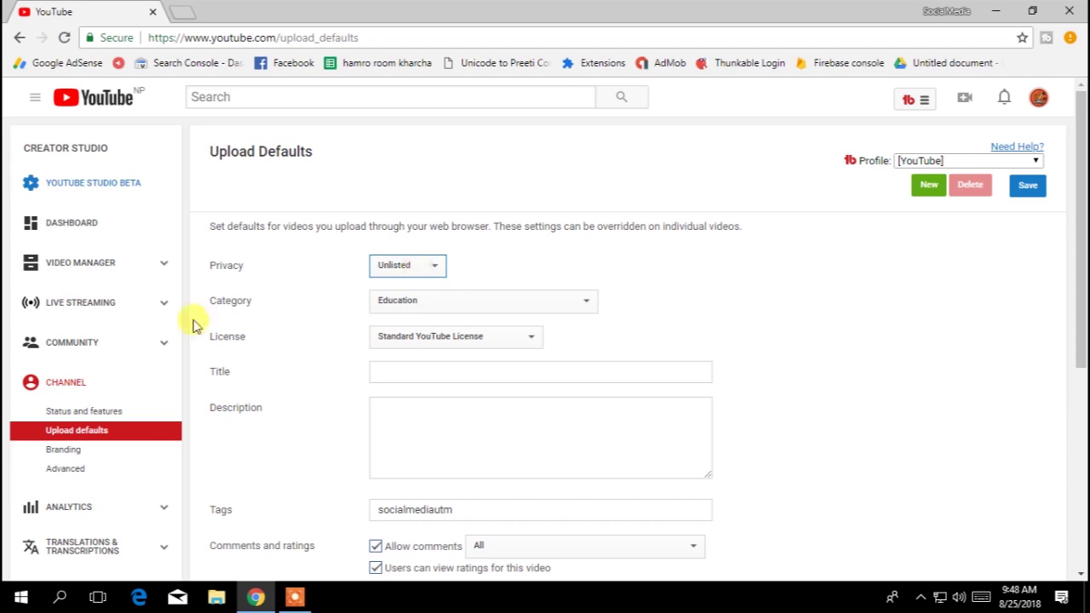
- Examine the available category and license options for default uploads without changing either setting
left_click(384, 309)
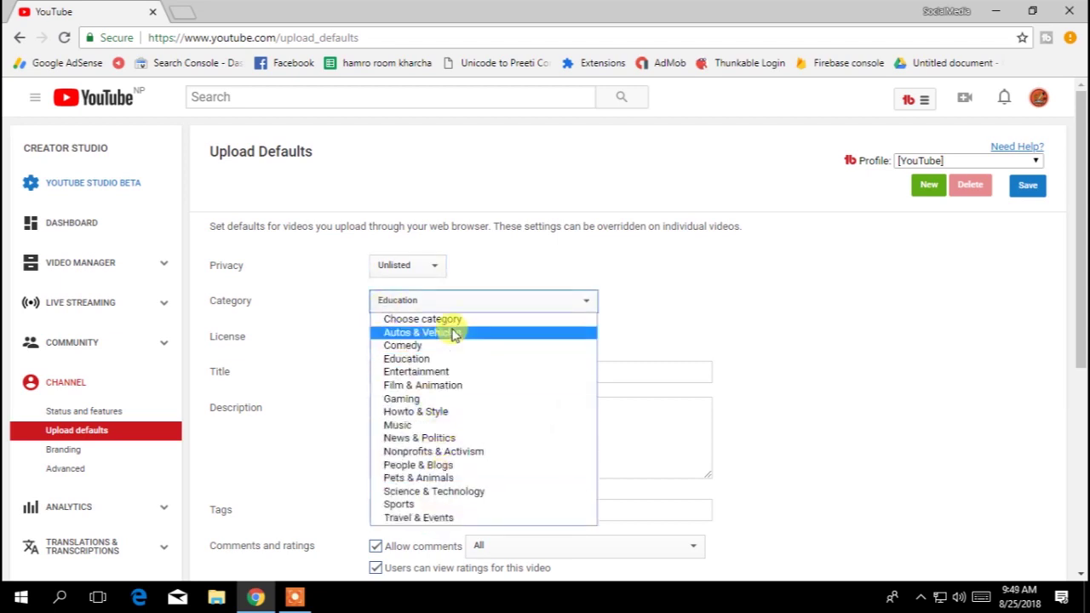
left_click(366, 293)
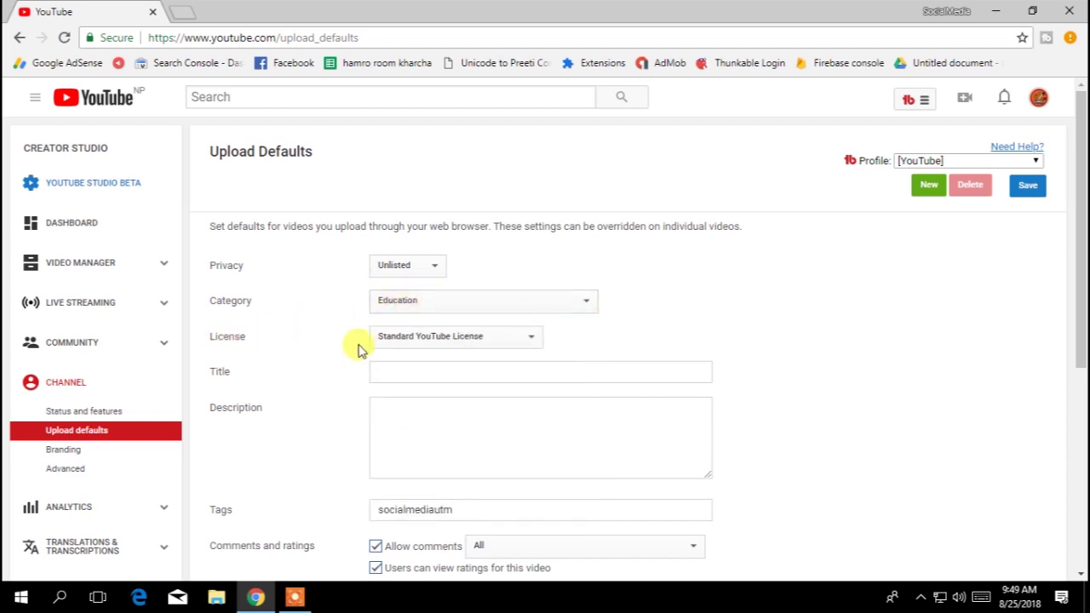
left_click(428, 343)
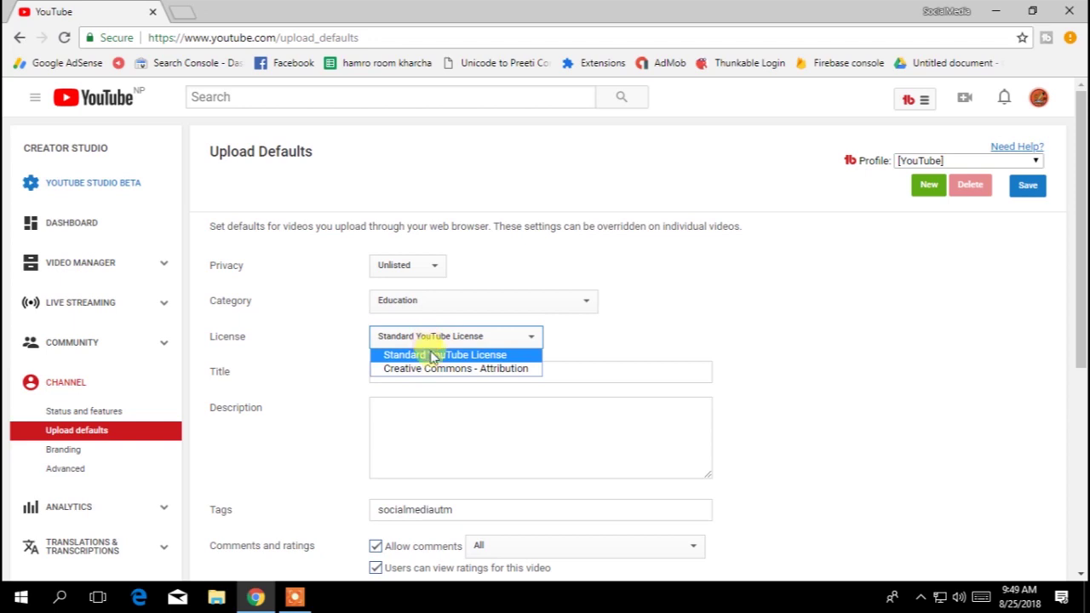
left_click(319, 326)
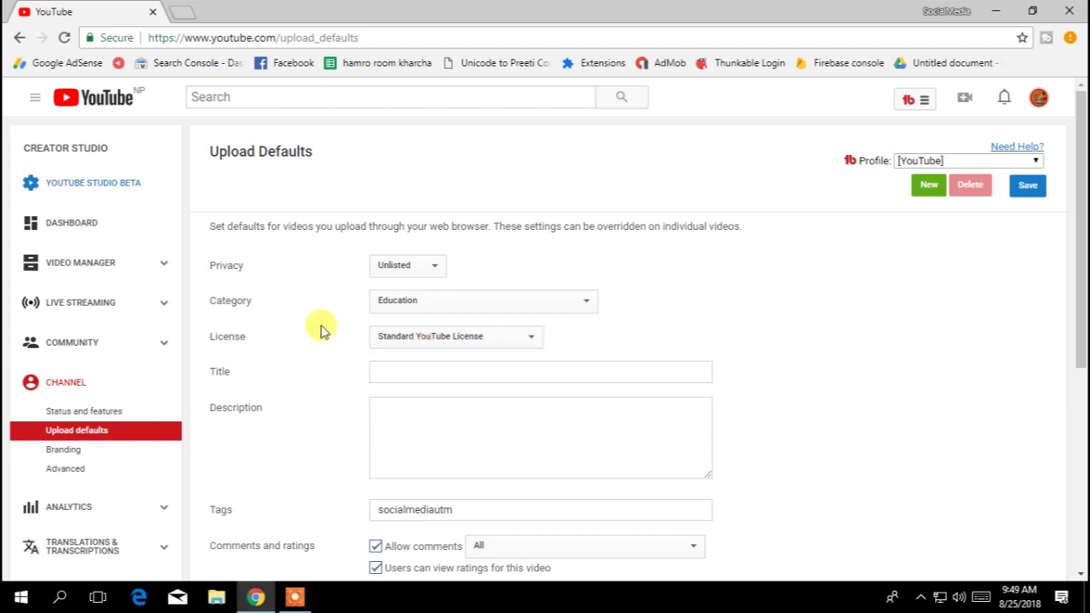
left_click(447, 348)
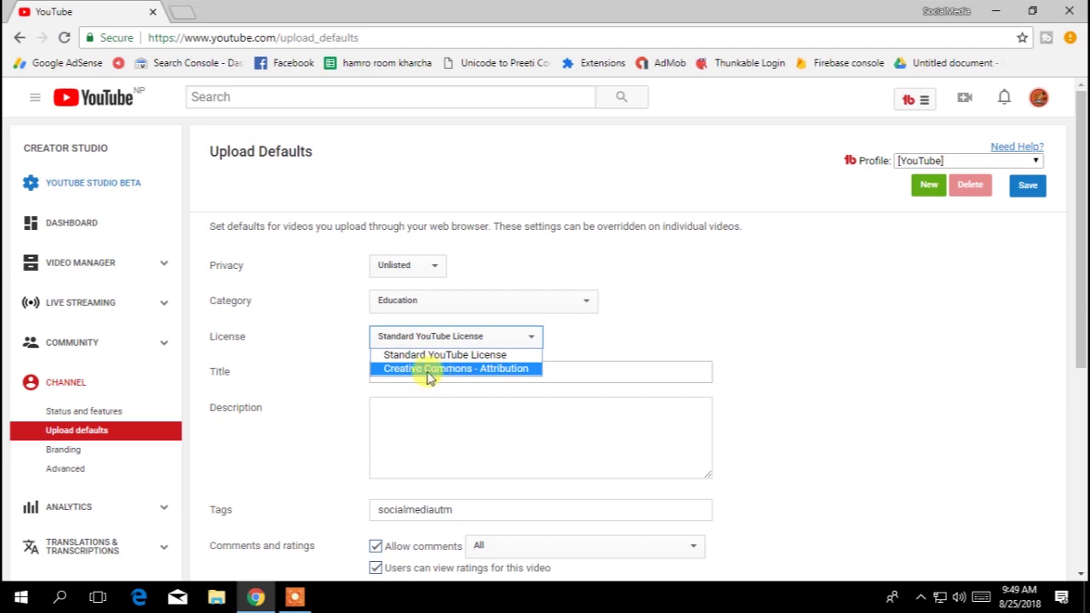
left_click(339, 333)
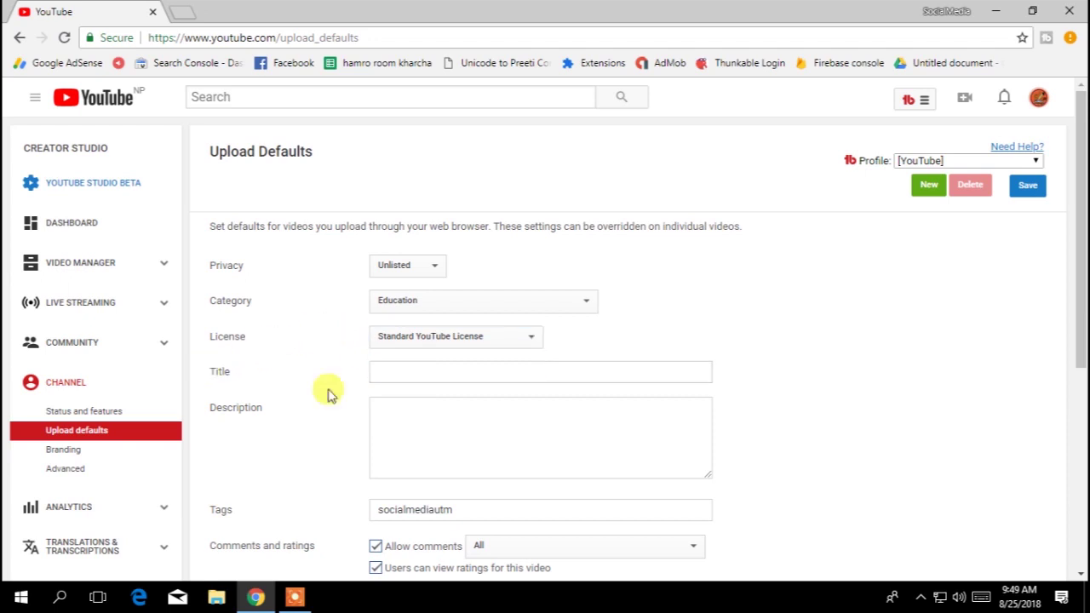
- Look over the default title, description and tags fields along with their saved suggestions
left_click(392, 371)
left_click(298, 356)
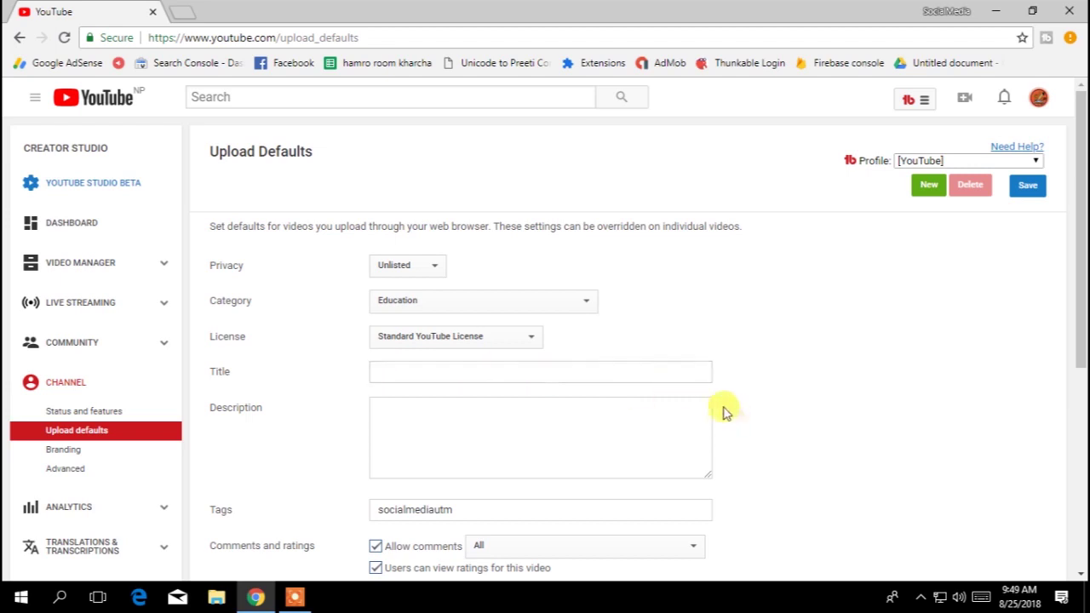
left_click(399, 375)
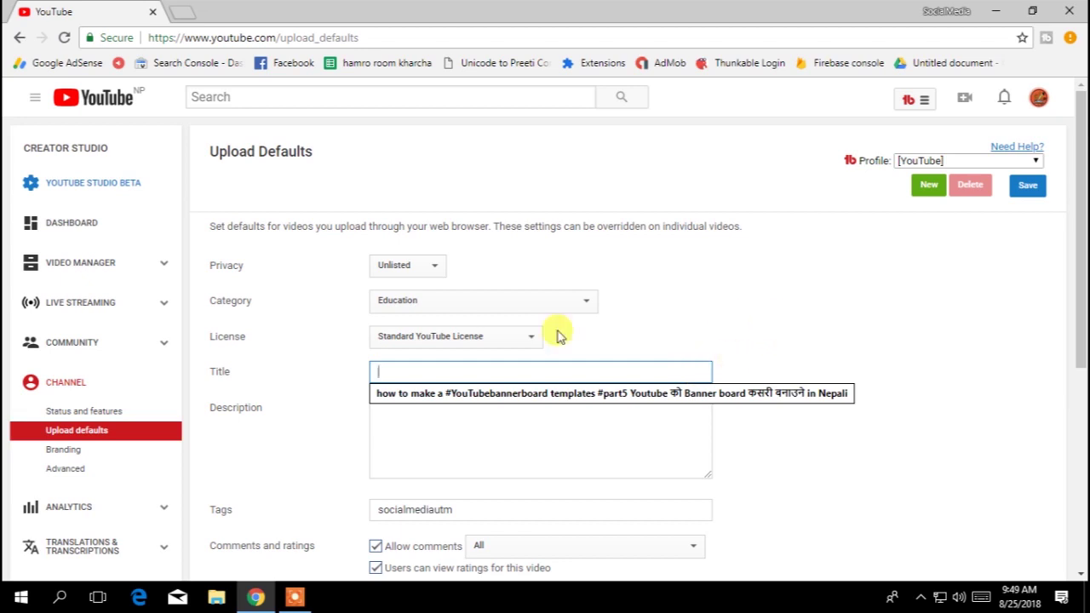
scroll(352, 358, "down", 2)
left_click(395, 296)
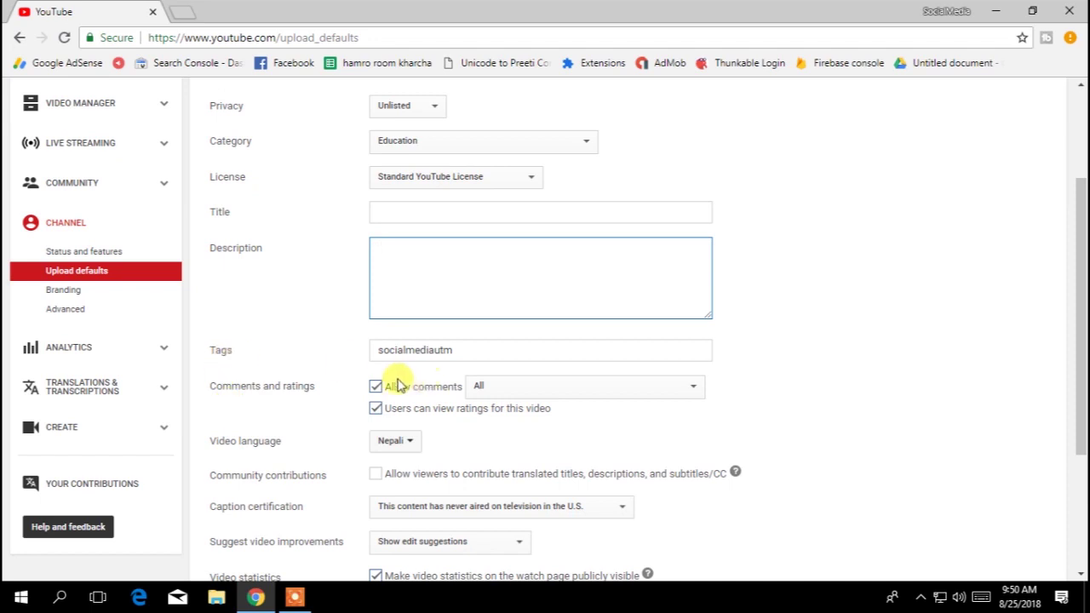
left_click(479, 356)
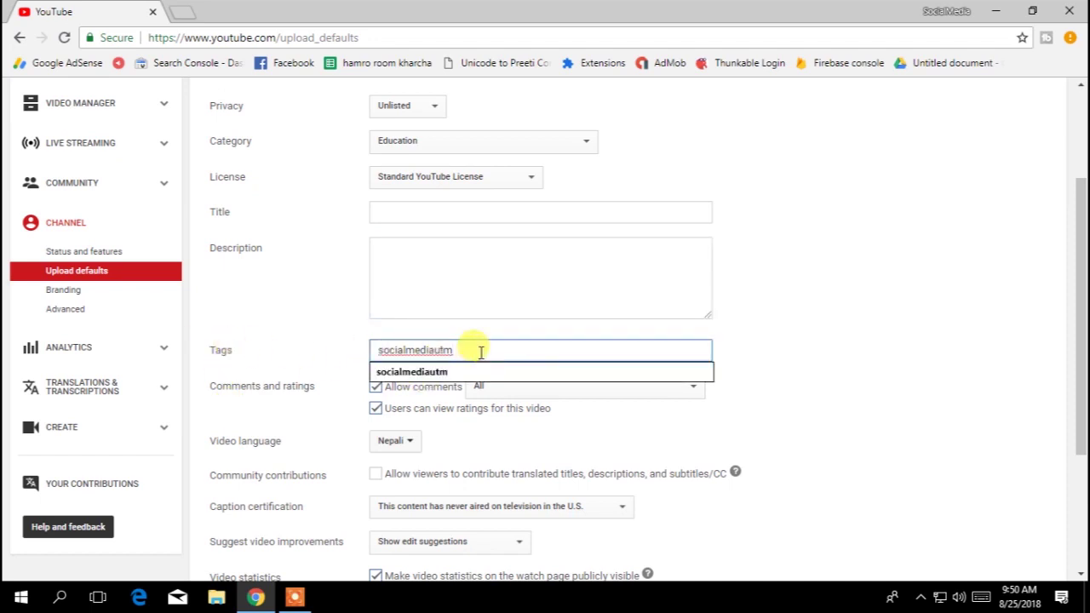
- Fill the default title with the saved suggestion "how to make a #YouTubebannerboard templates #part5 Youtube को Banner board कसरी बनाउने in Nepali"
scroll(474, 347, "up", 2)
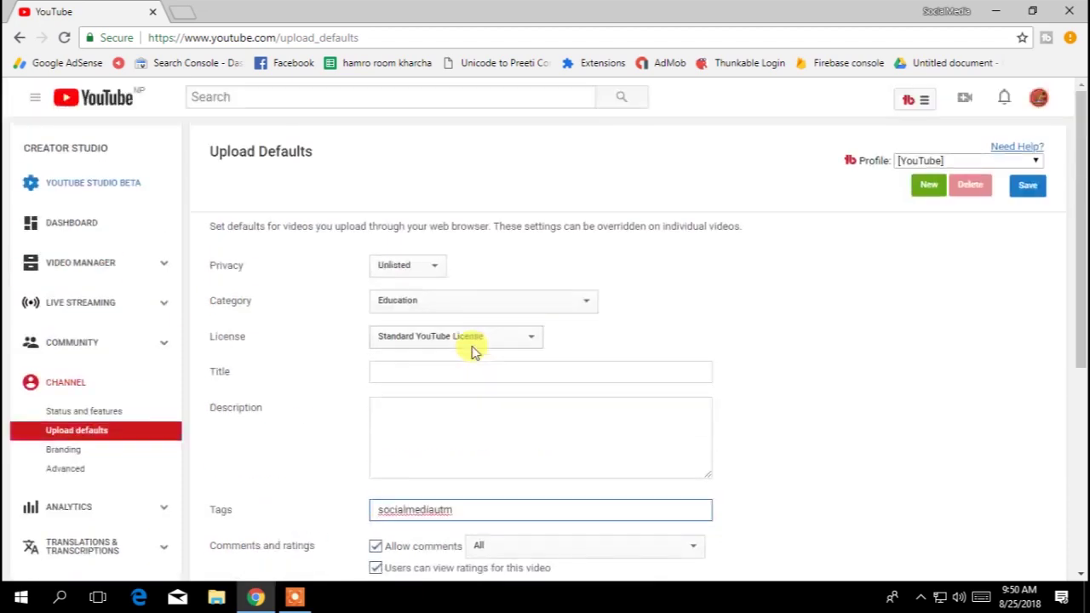
left_click(432, 371)
left_click(432, 389)
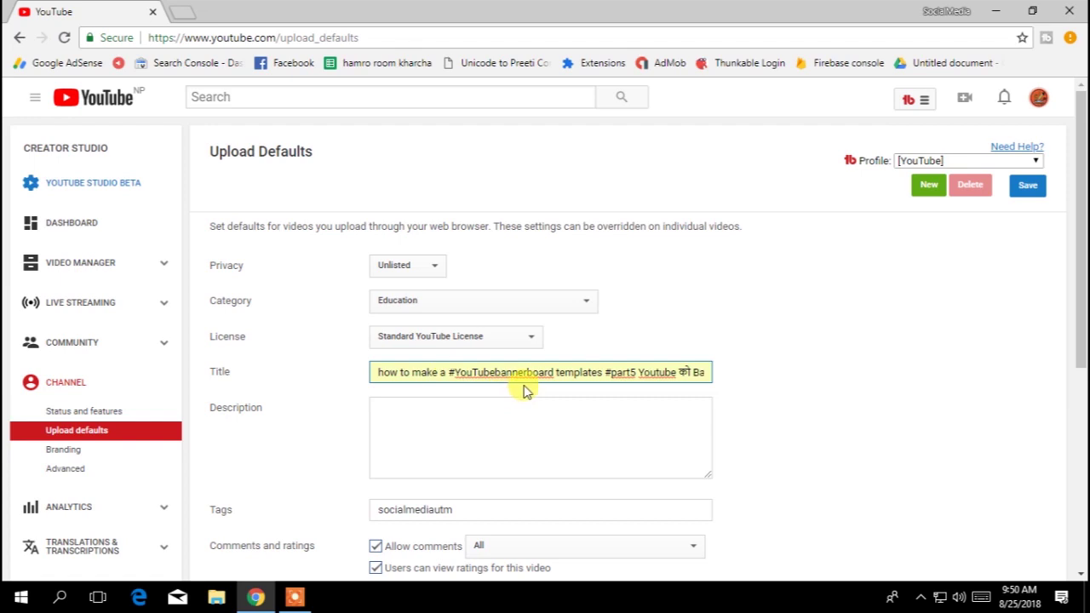
- Review the default tags, the comments and ratings options, and the remaining settings below them
scroll(547, 399, "down", 3)
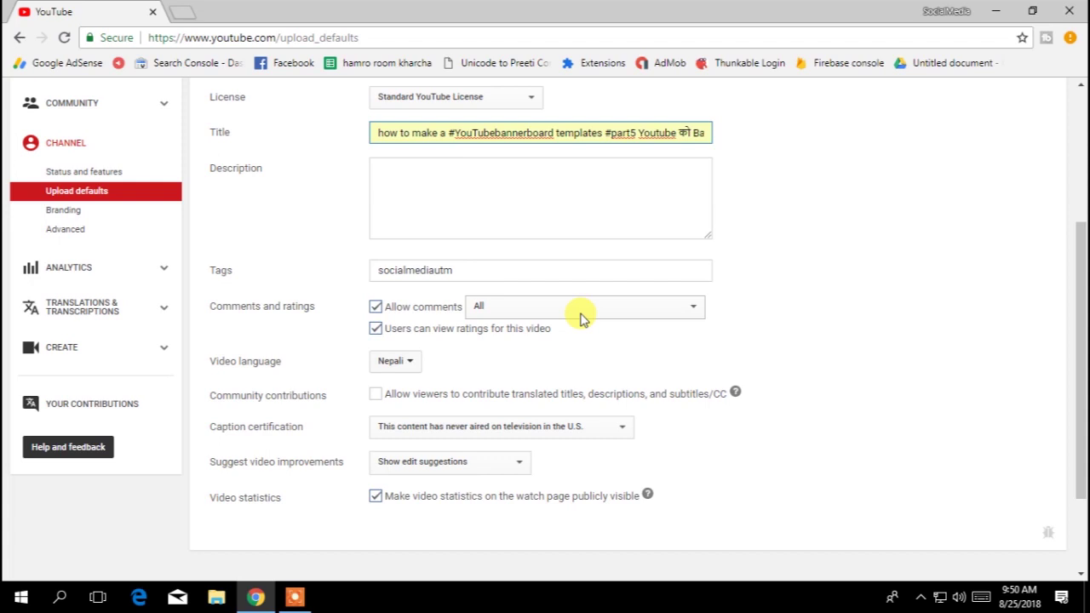
scroll(530, 357, "down", 1)
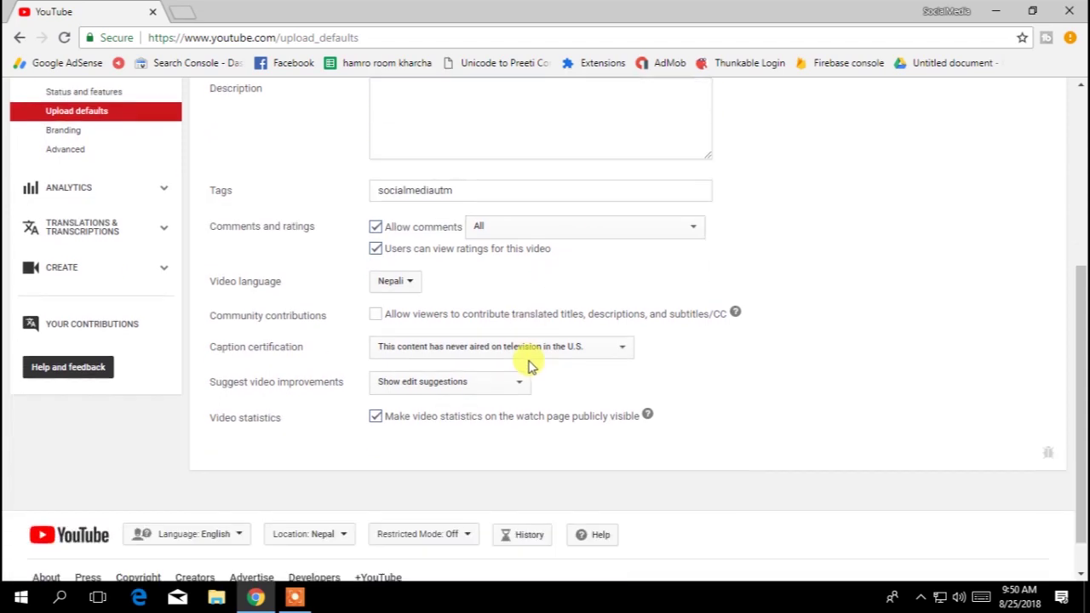
scroll(513, 261, "up", 1)
left_click(504, 274)
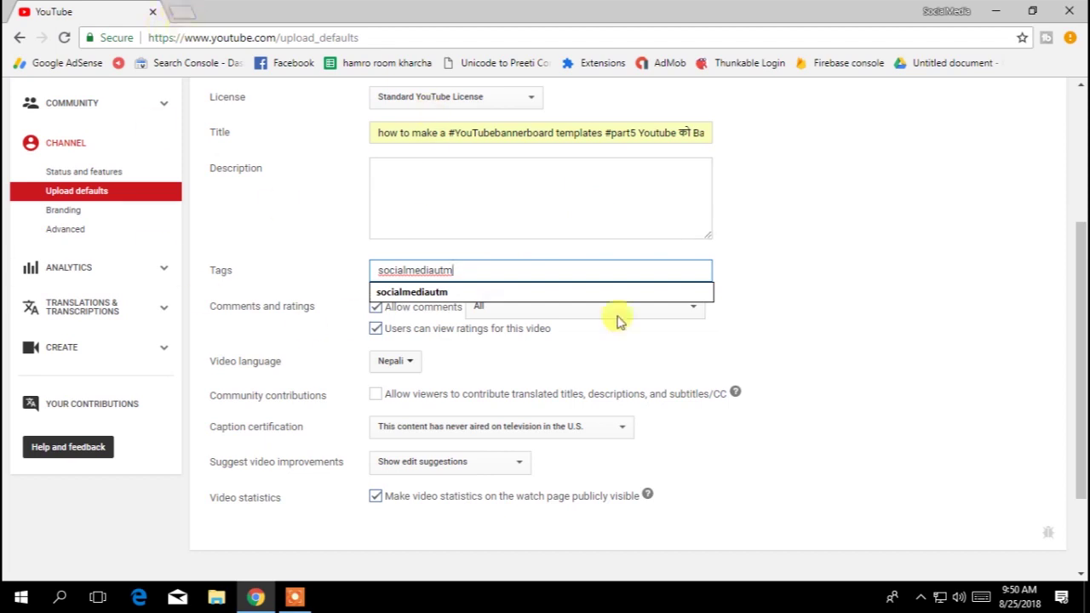
left_click(292, 203)
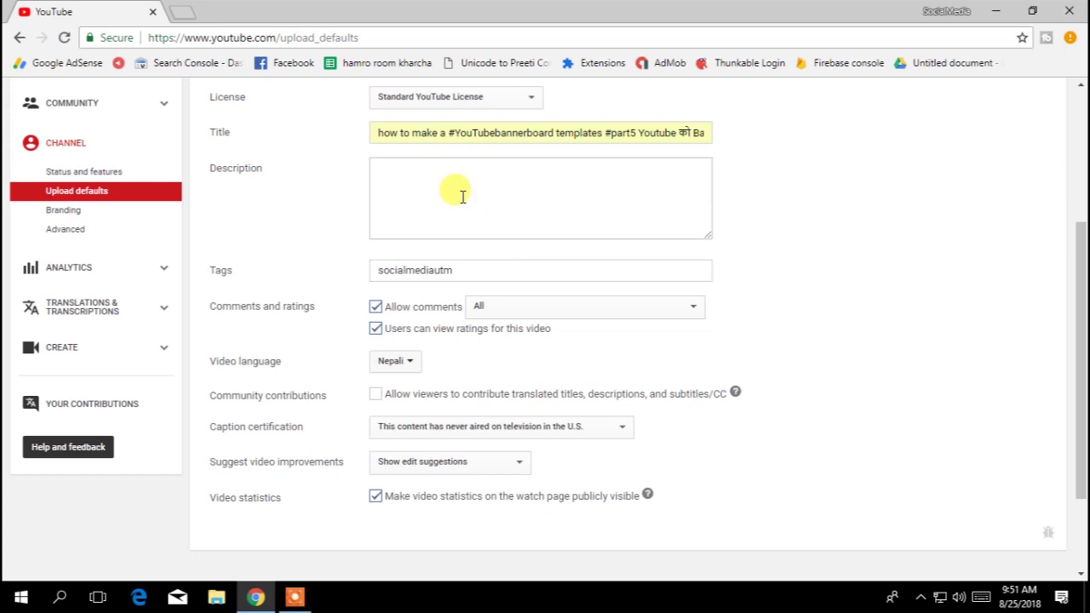
scroll(462, 197, "up", 1)
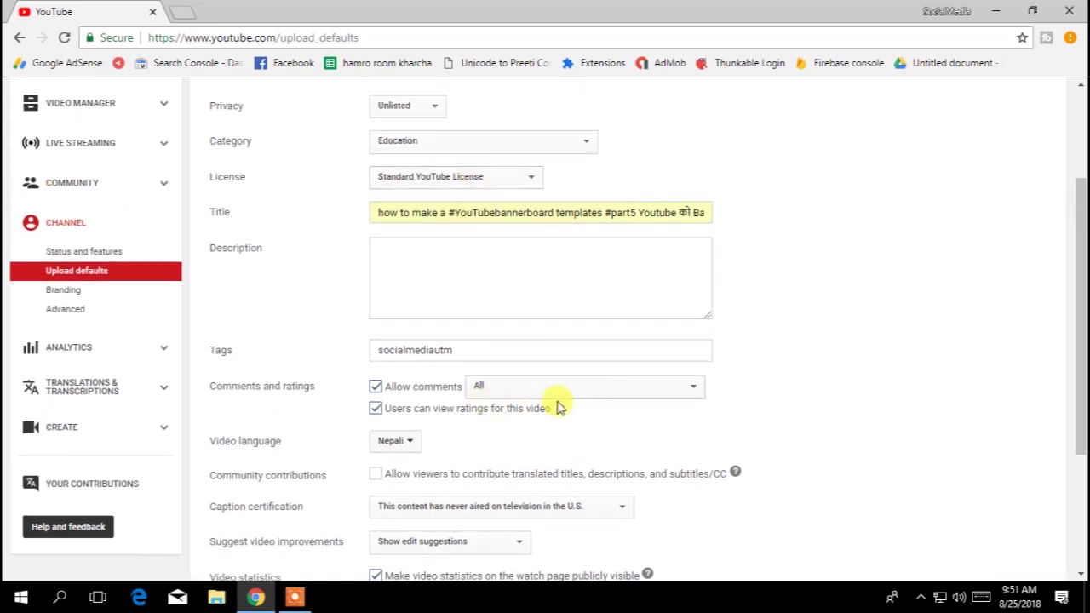
- Choose "This content has never aired on television in the U.S." as the default caption certification
scroll(545, 405, "down", 1)
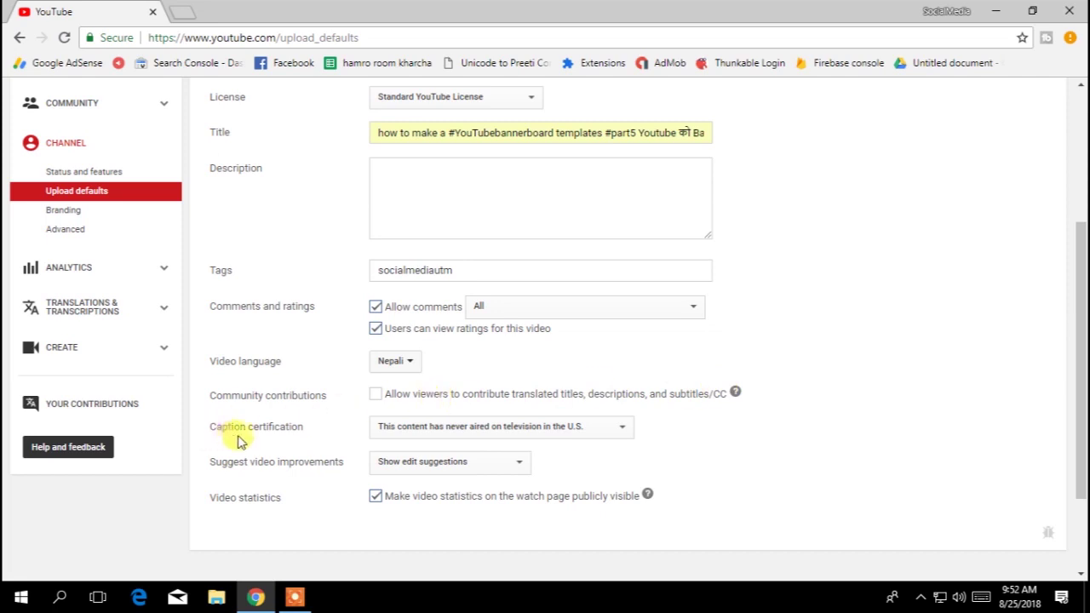
left_click(427, 434)
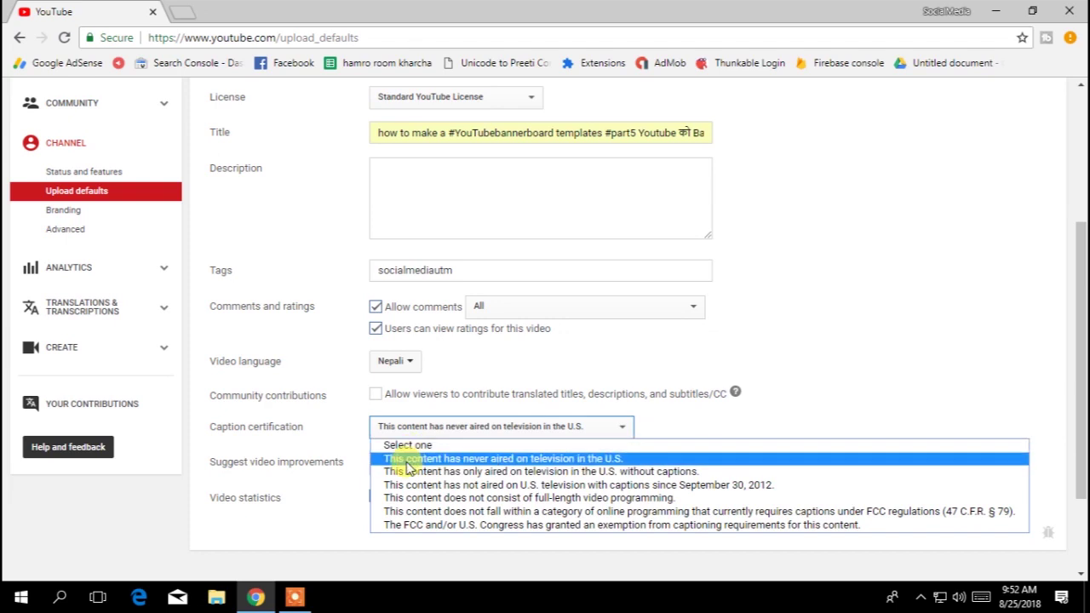
left_click(532, 461)
- Check the video statistics option and review the upload defaults from privacy to caption certification
scroll(316, 397, "down", 1)
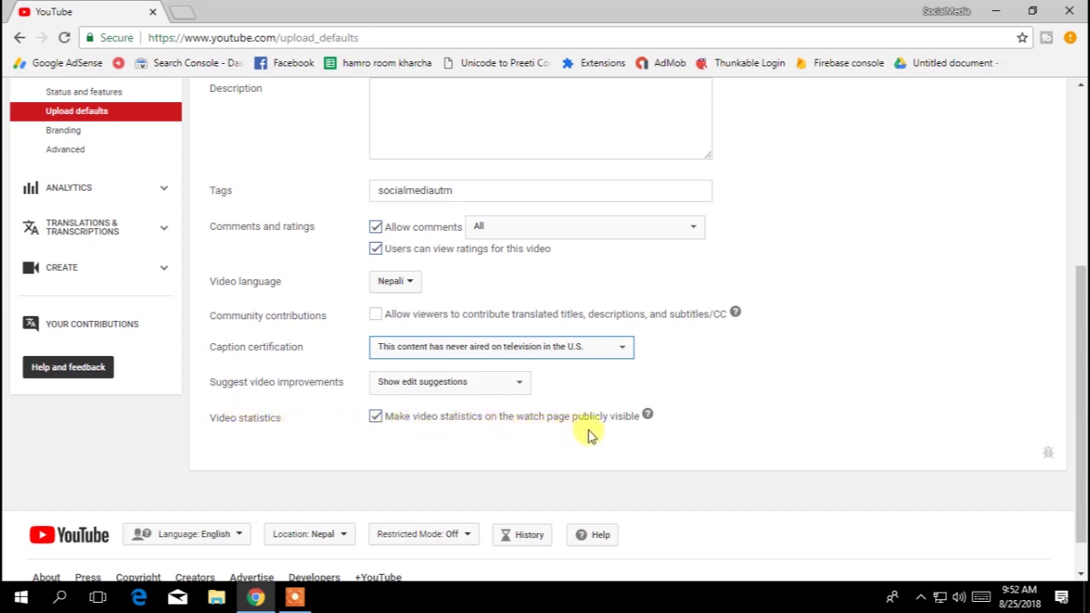
scroll(511, 425, "up", 4)
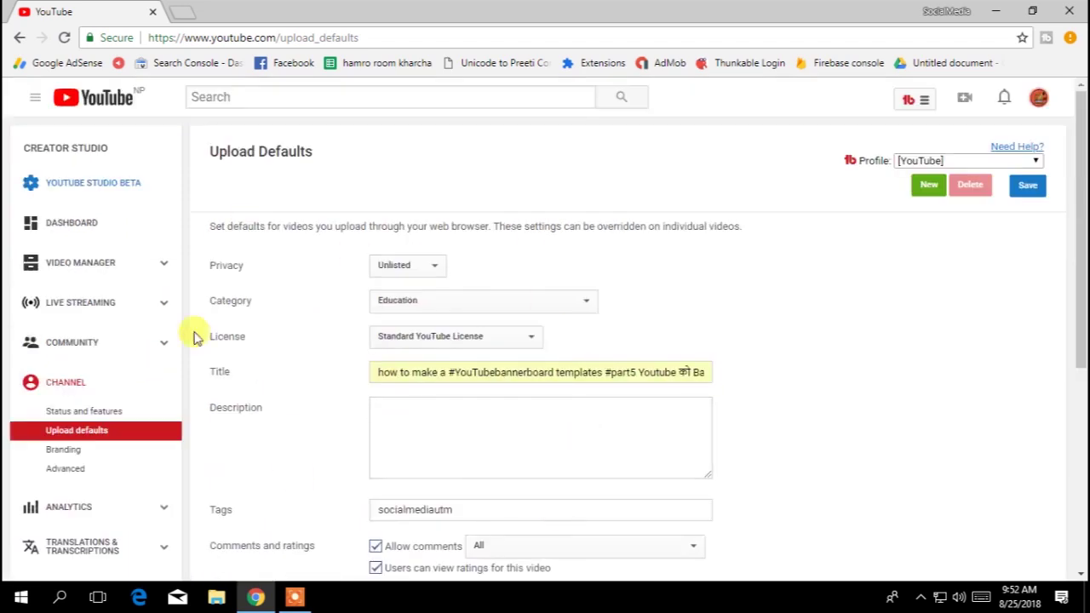
scroll(919, 249, "down", 2)
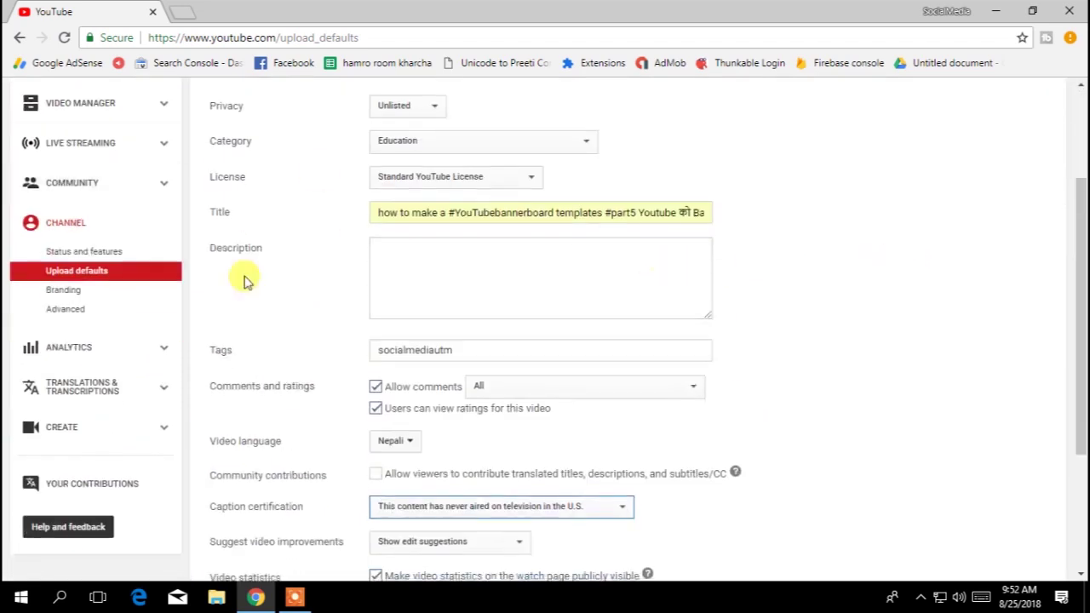
scroll(445, 207, "up", 1)
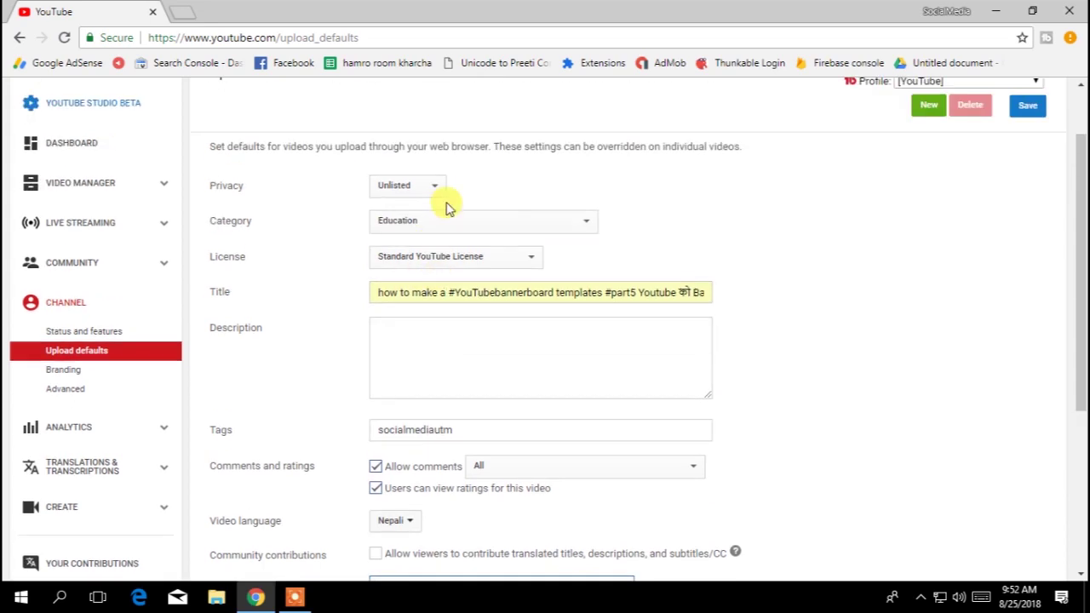